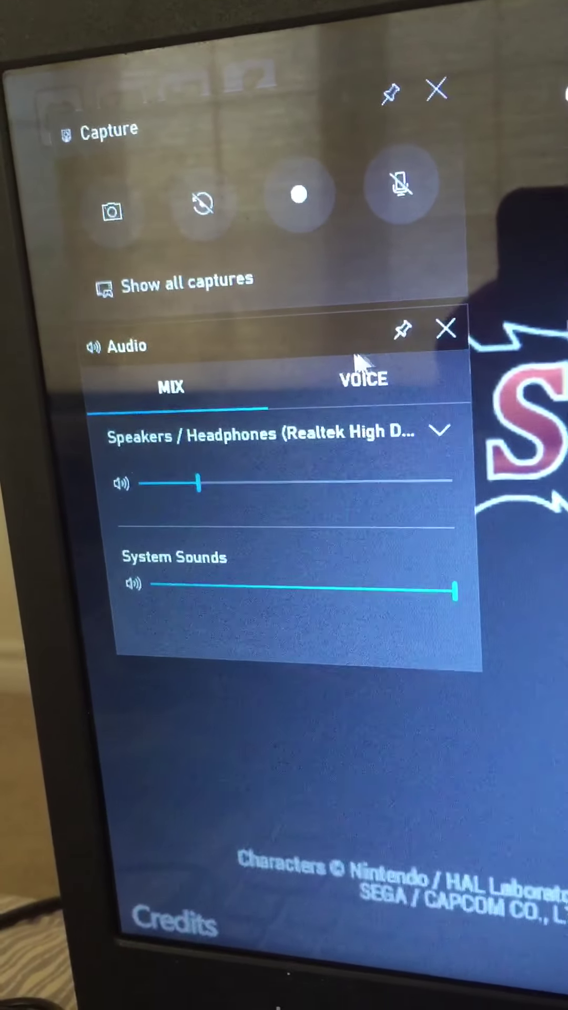
# Enable the Capture widget microphone, then follow 'Show me how to fix it' to microphone privacy settings
pyautogui.click(401, 185)
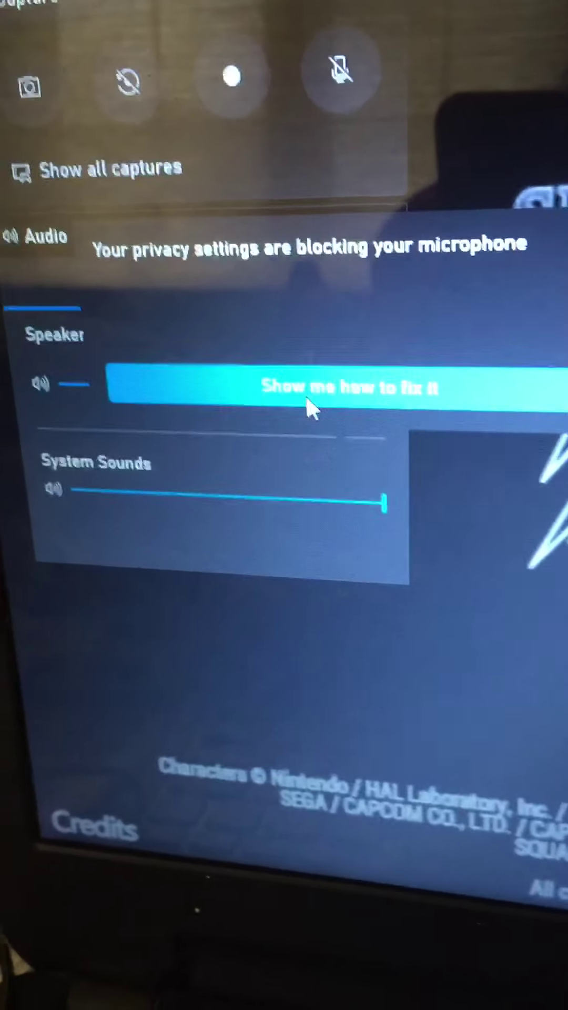
pyautogui.click(309, 390)
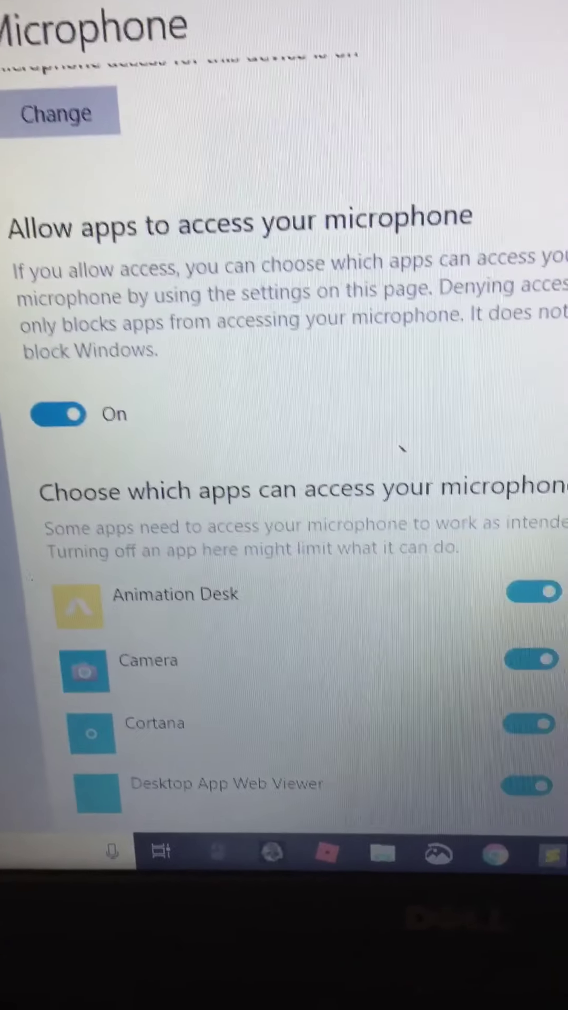
pyautogui.scroll(-3, 406, 473)
pyautogui.scroll(-3, 407, 324)
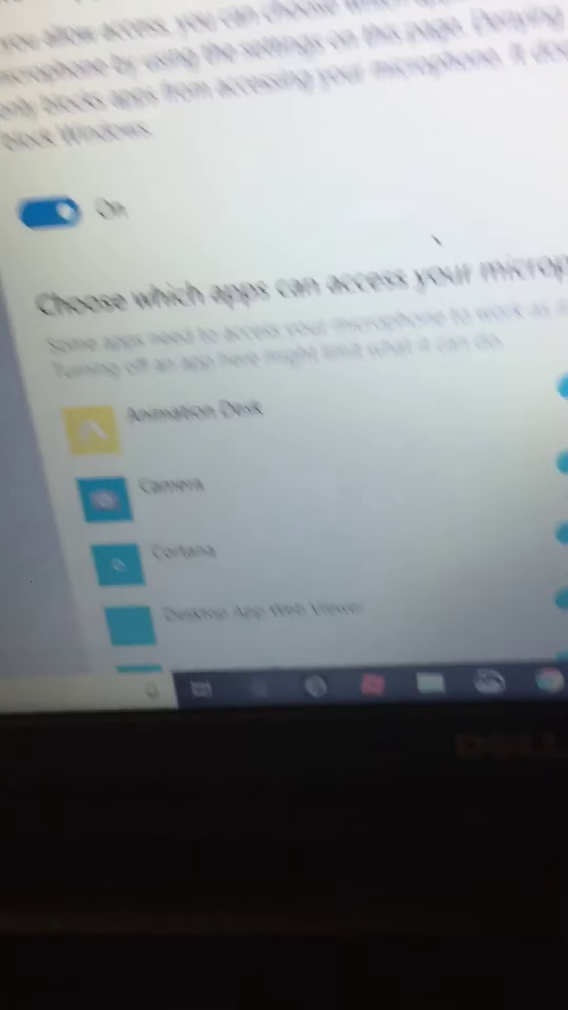
pyautogui.scroll(3, 430, 262)
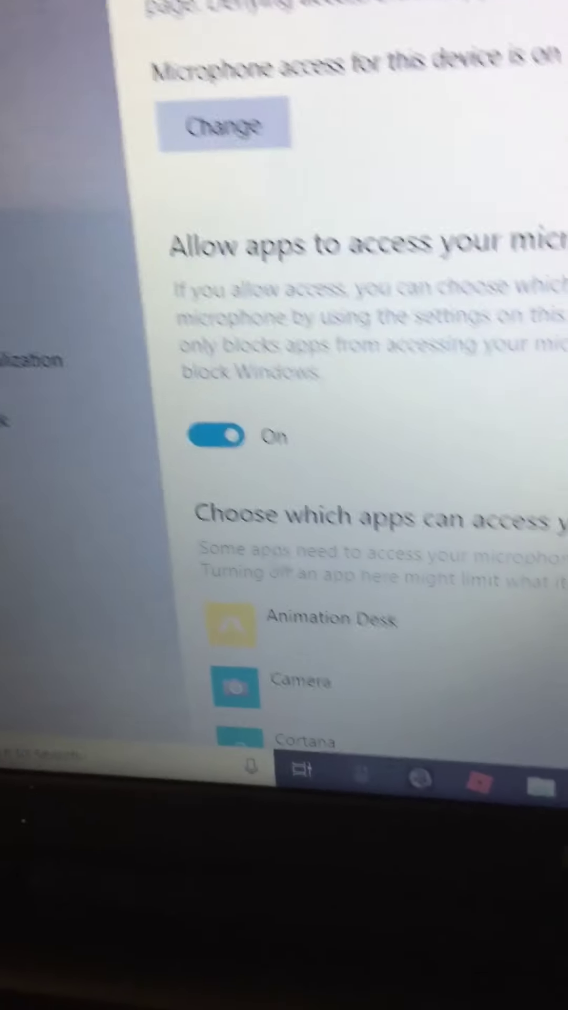
pyautogui.scroll(-4, 431, 316)
pyautogui.scroll(-2, 553, 314)
pyautogui.scroll(-2, 552, 315)
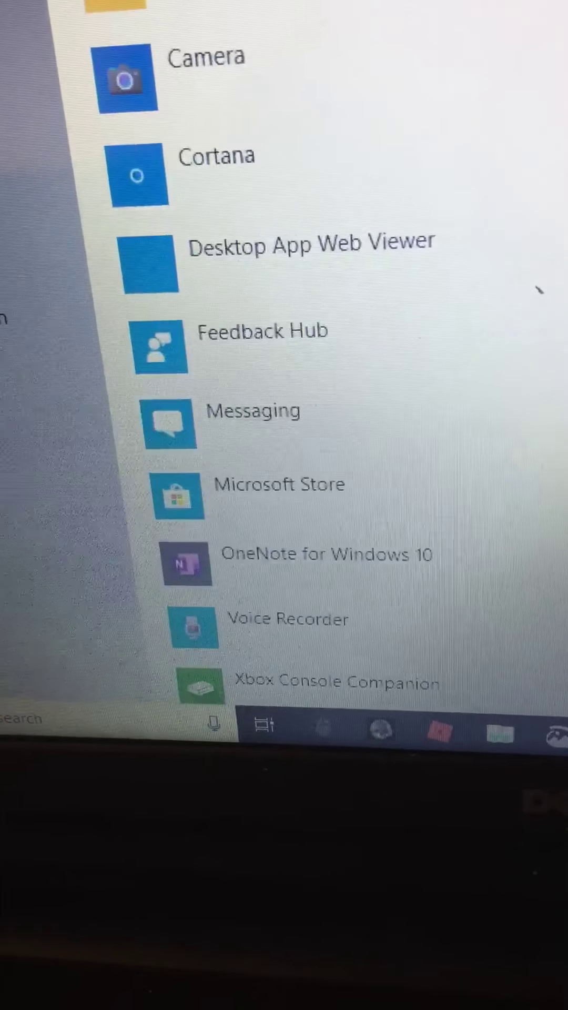
pyautogui.scroll(-1, 552, 308)
pyautogui.scroll(1, 552, 302)
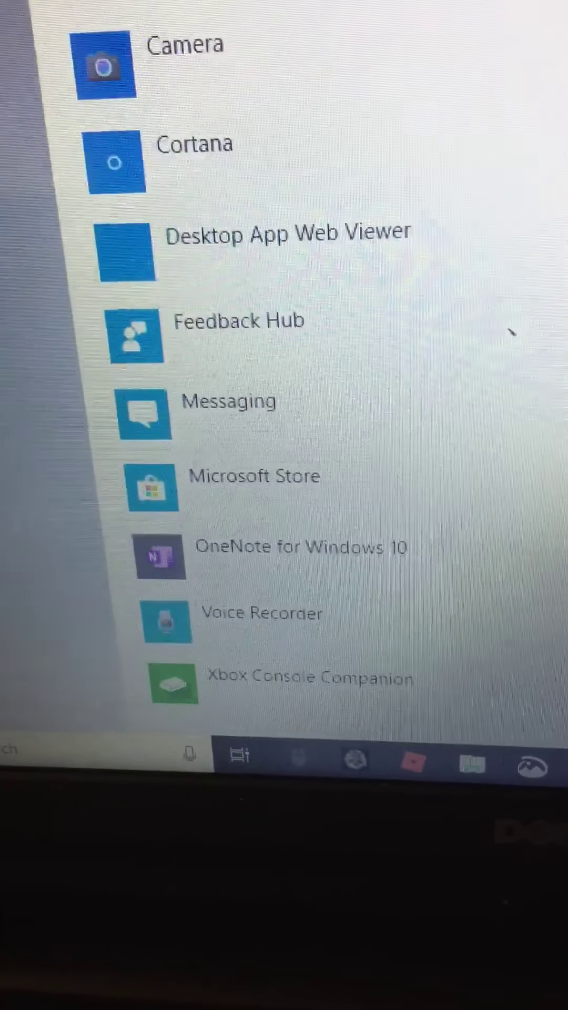
pyautogui.scroll(4, 516, 337)
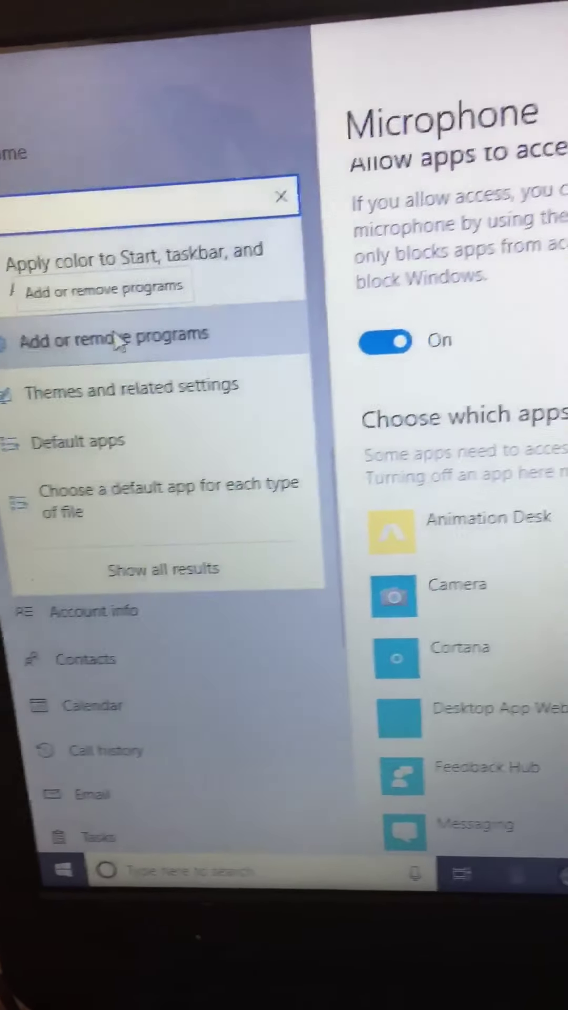
# Search Apps & features for 'xbox' and expand the Xbox Game Bar entry
pyautogui.click(119, 339)
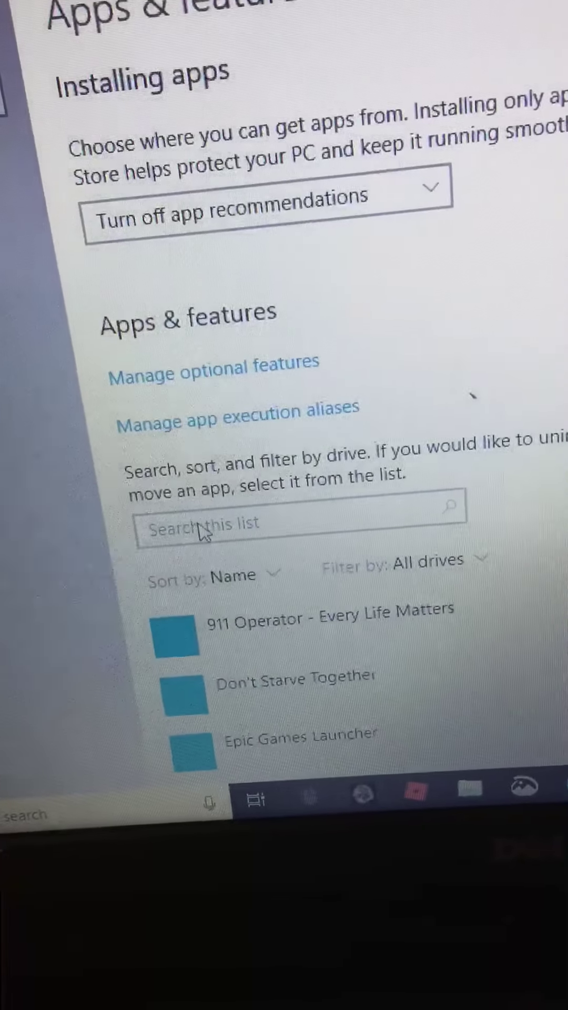
pyautogui.click(285, 517)
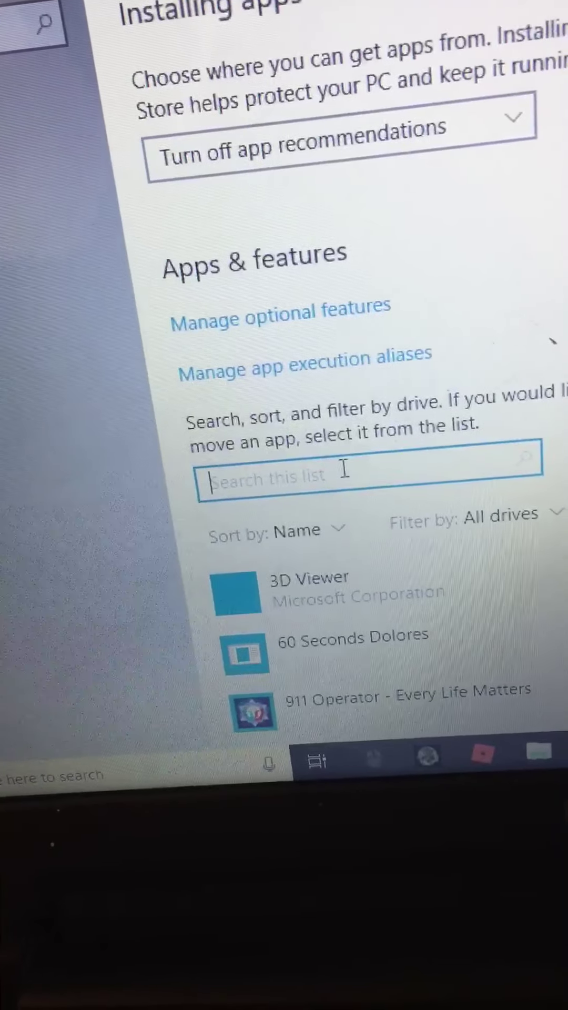
pyautogui.write('xbox')
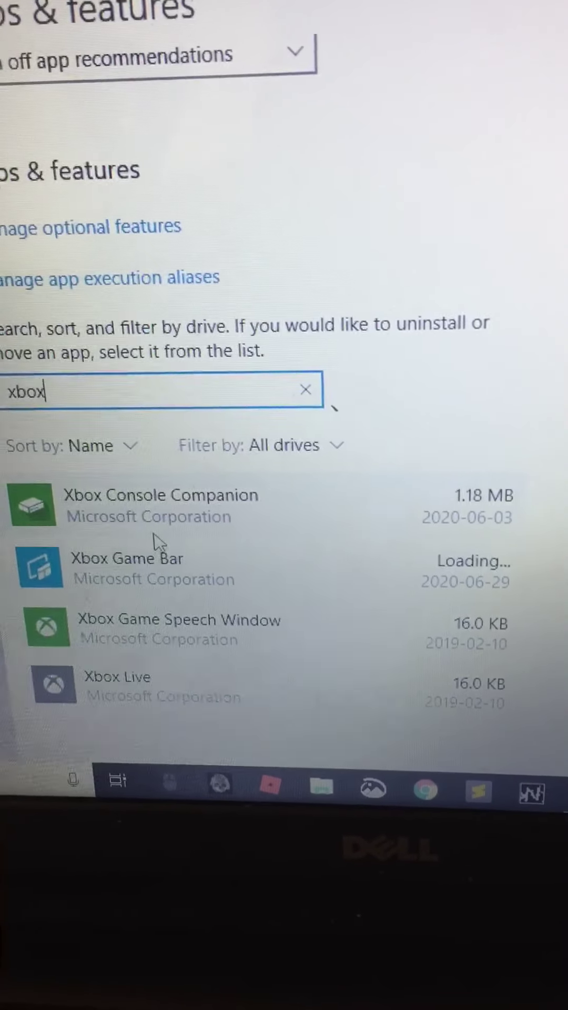
pyautogui.click(159, 565)
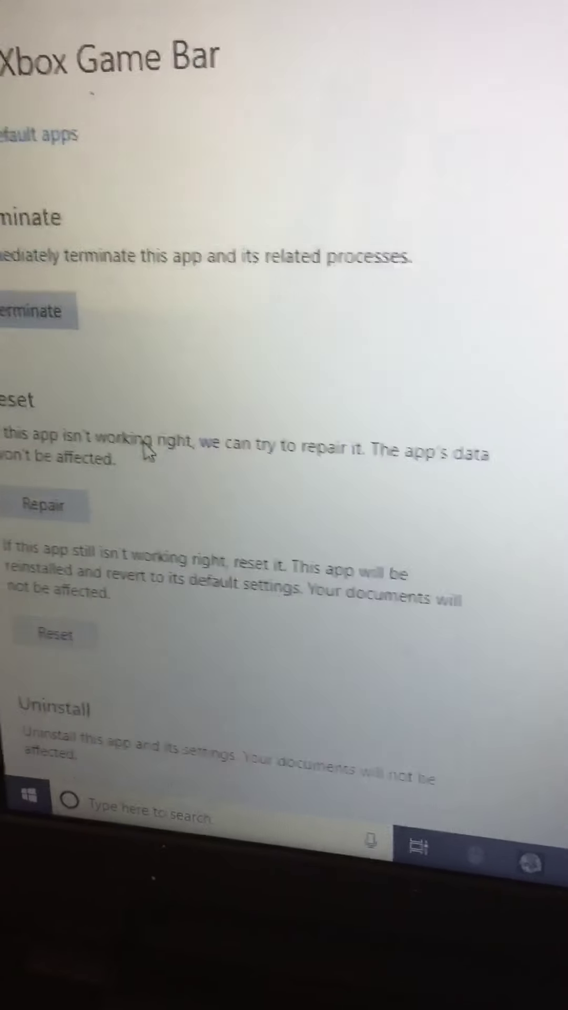
# Terminate Xbox Game Bar and its related processes from its advanced options, retrying twice
pyautogui.click(105, 318)
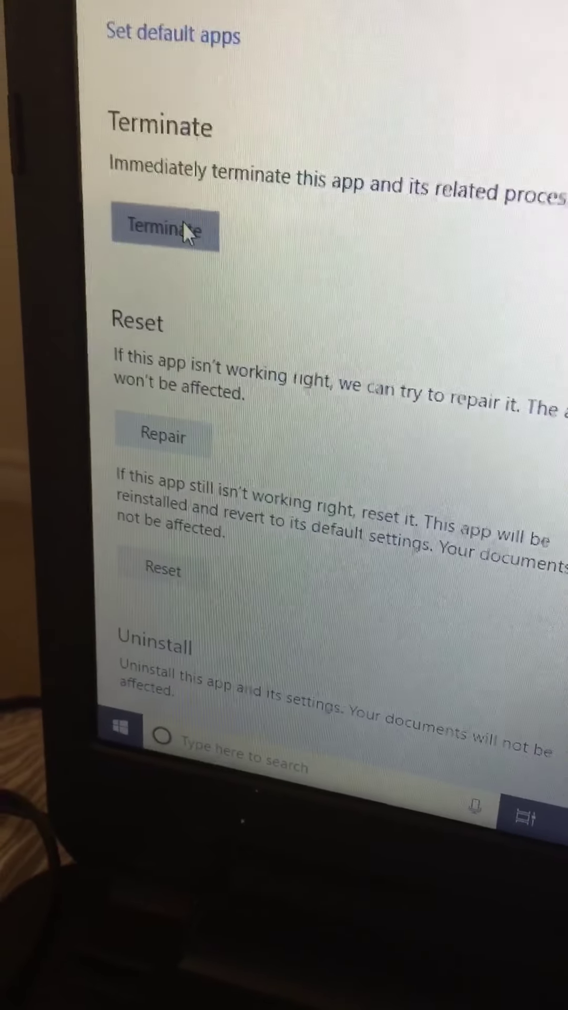
pyautogui.click(185, 229)
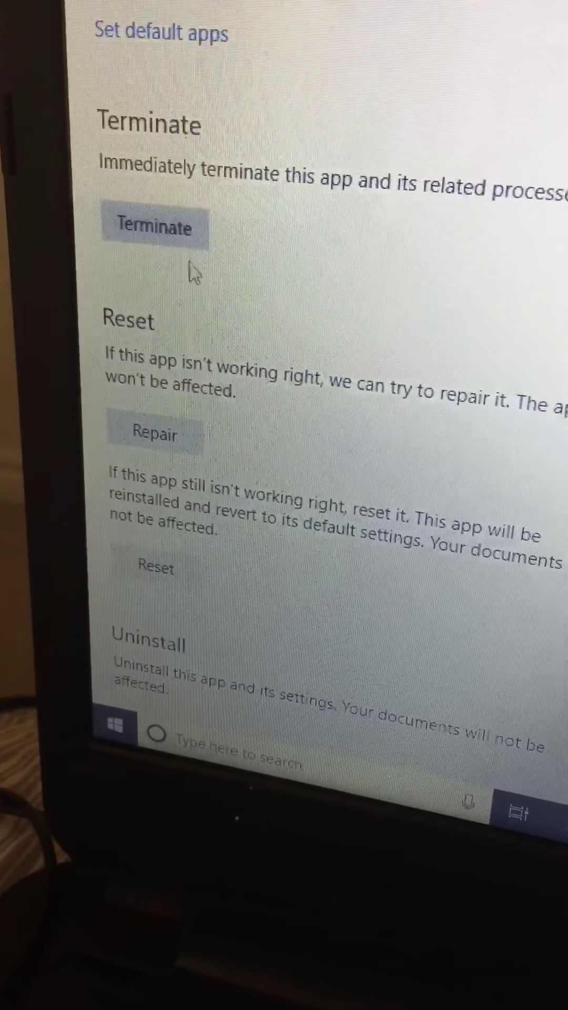
pyautogui.click(184, 315)
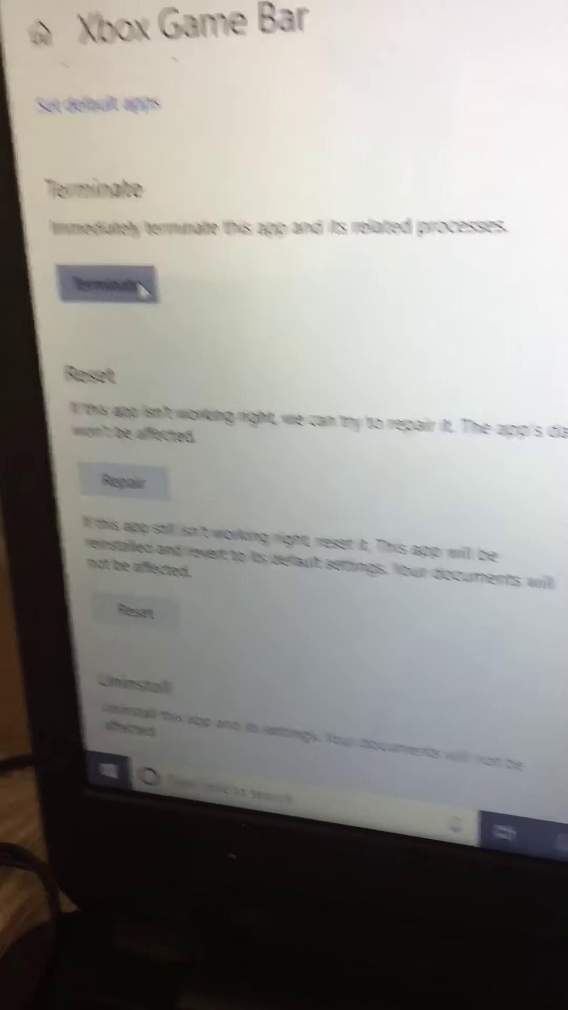